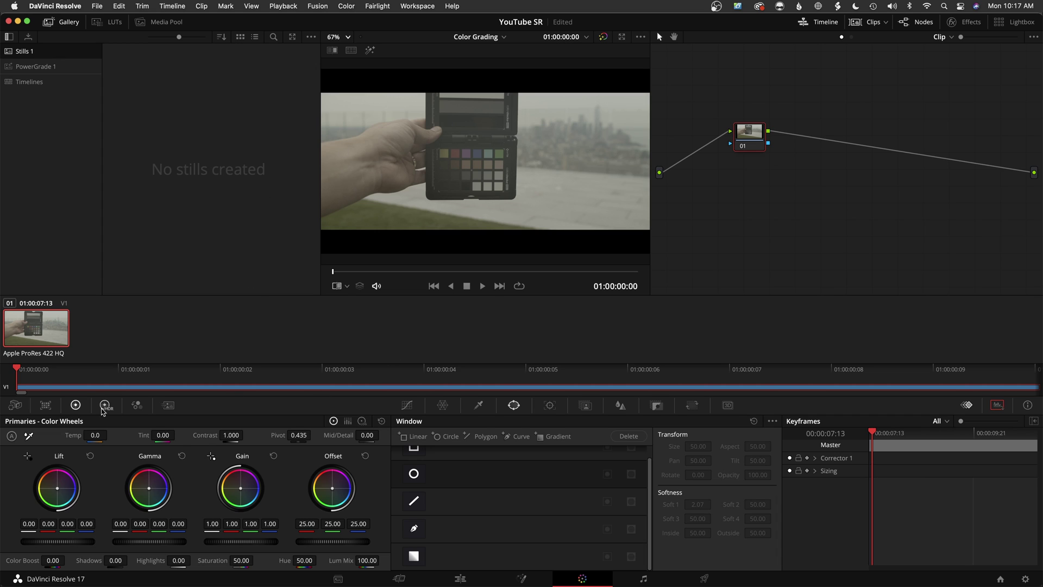
In the Color Match tool, switch the viewer overlay to Color Chart
{"action": "left_click", "coordinate": [46, 406]}
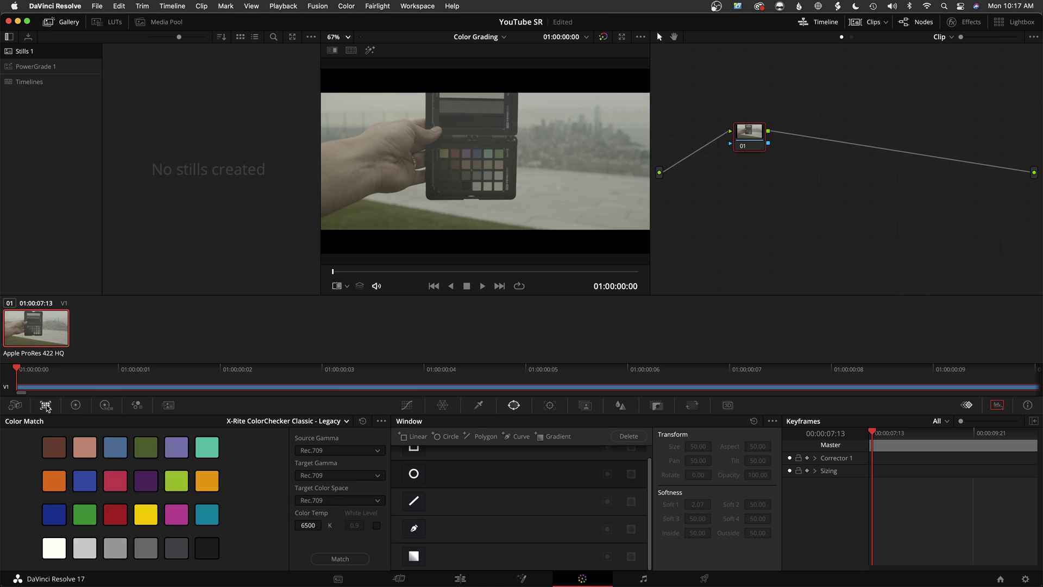
{"action": "left_click", "coordinate": [335, 286]}
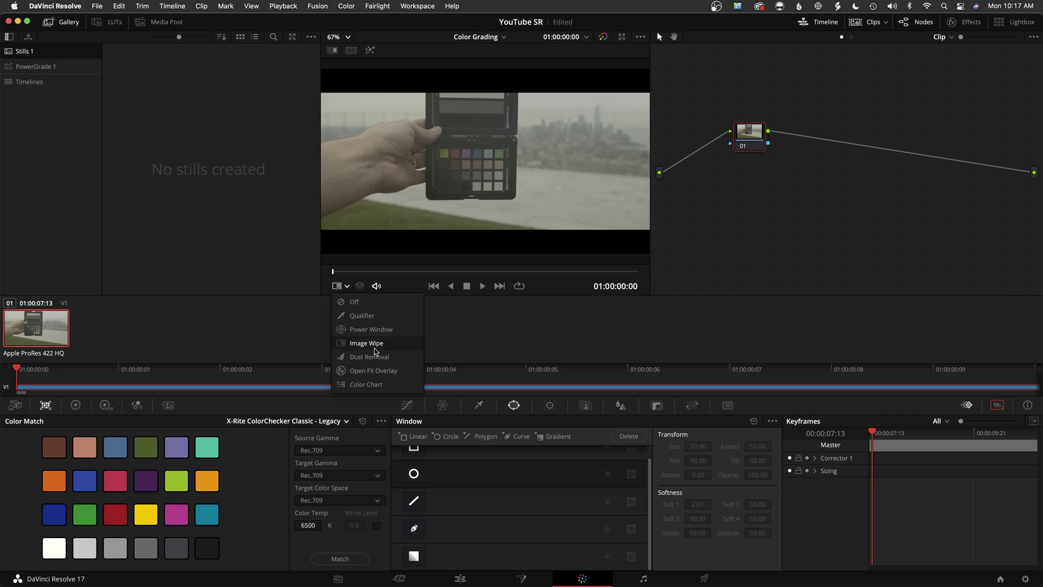
{"action": "left_click", "coordinate": [373, 385]}
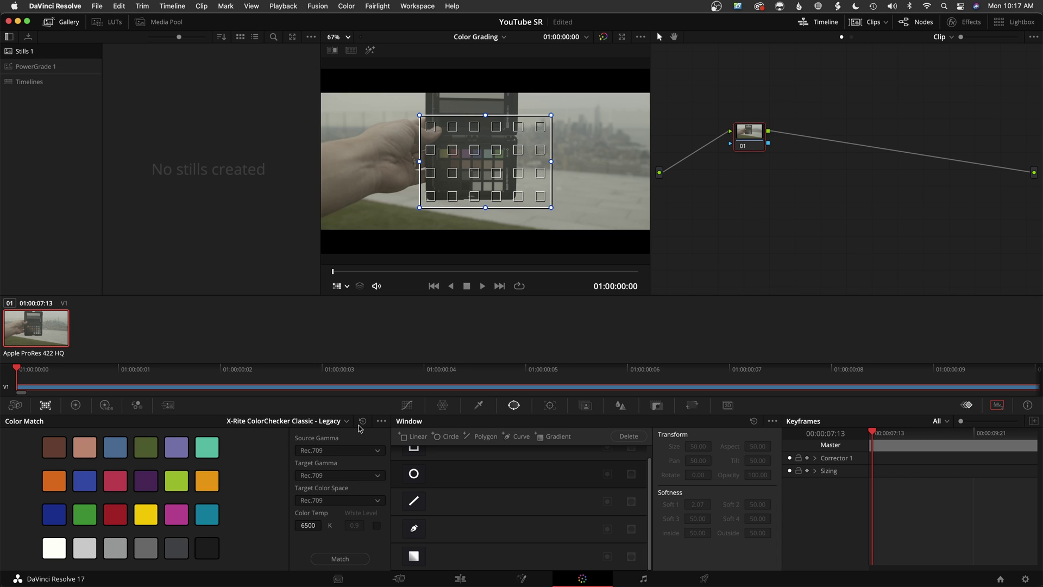
Pick X-Rite ColorChecker Passport Video as the reference chart and move the grid right
{"action": "left_click", "coordinate": [314, 425]}
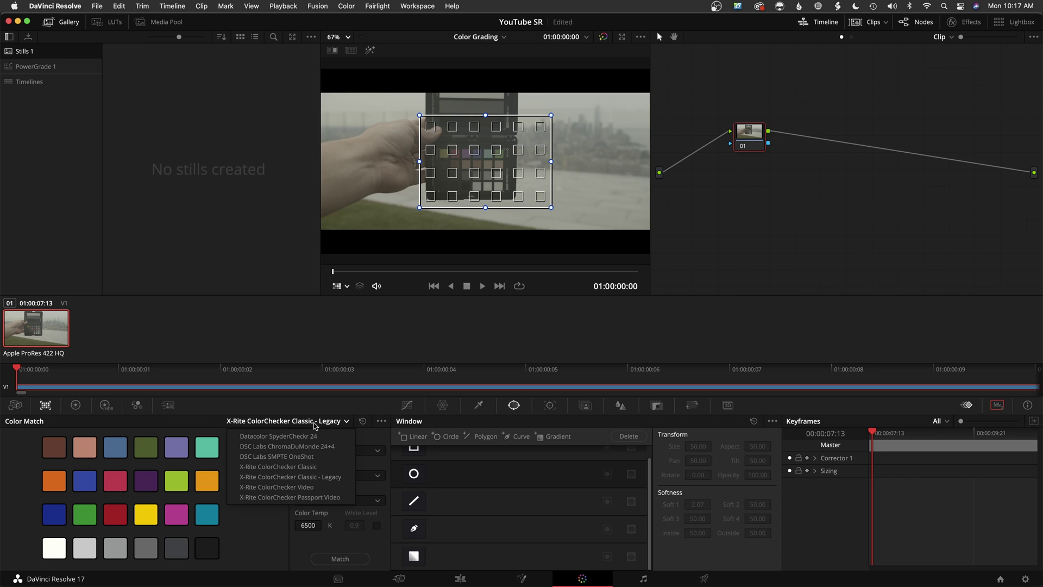
{"action": "left_click", "coordinate": [313, 498]}
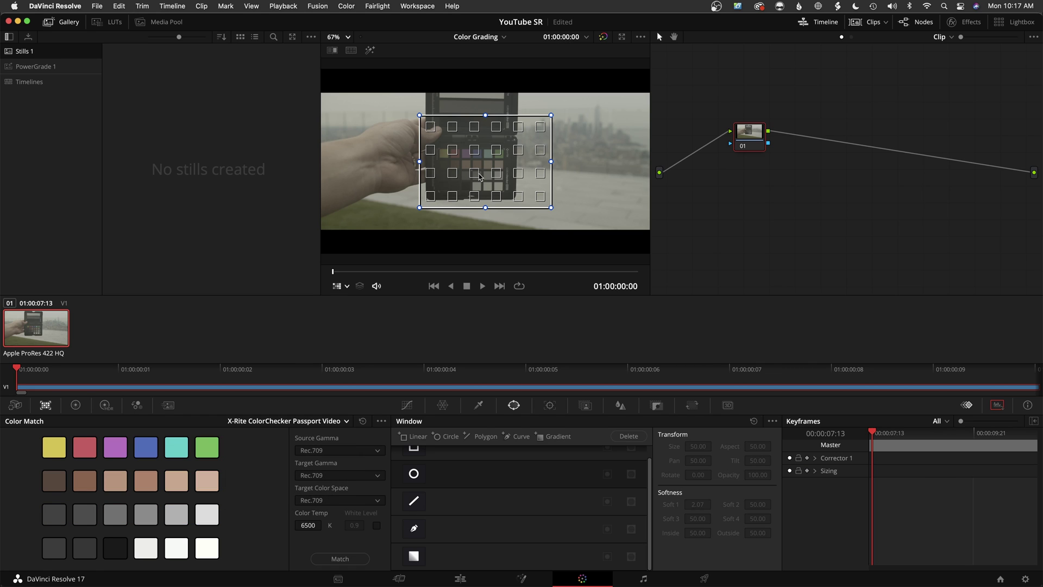
{"action": "left_click_drag", "start_coordinate": [489, 153], "coordinate": [604, 159]}
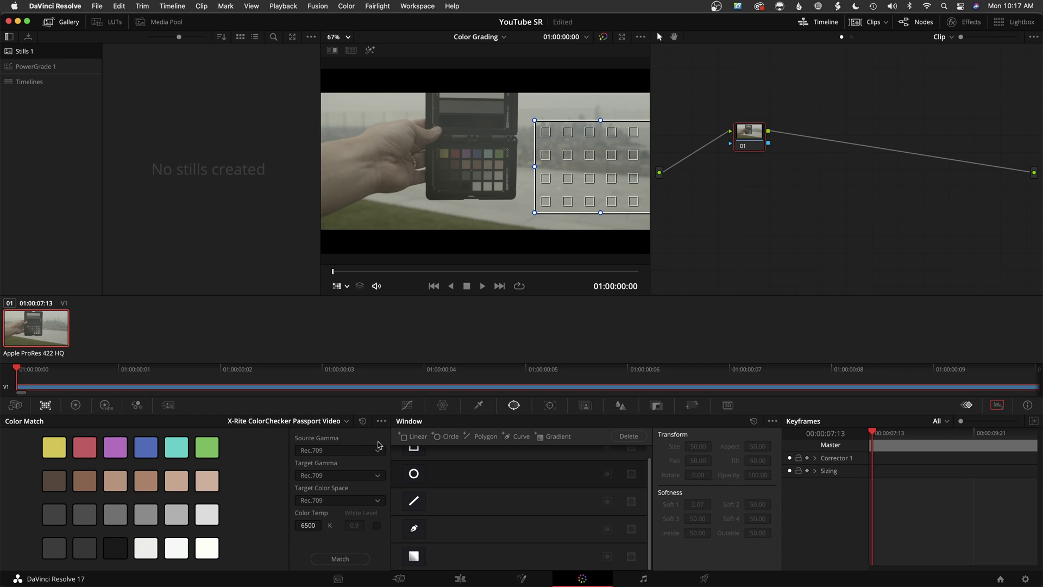
Try the Datacolor SpyderCheckr 24 chart, then return to X-Rite ColorChecker Passport Video
{"action": "left_click", "coordinate": [331, 422]}
{"action": "left_click", "coordinate": [322, 438]}
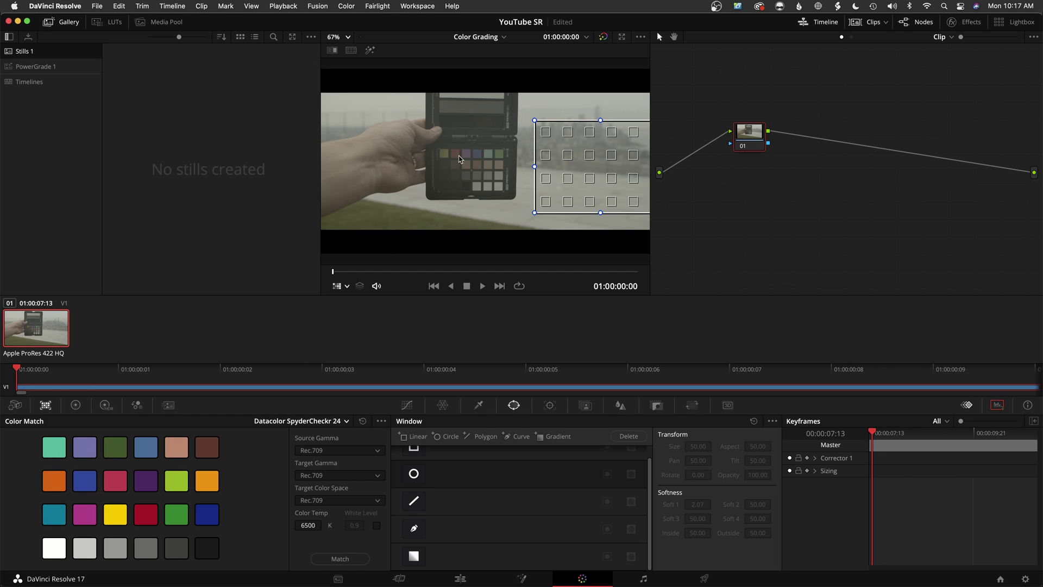
{"action": "left_click", "coordinate": [289, 422]}
{"action": "left_click", "coordinate": [293, 436]}
{"action": "left_click", "coordinate": [292, 426]}
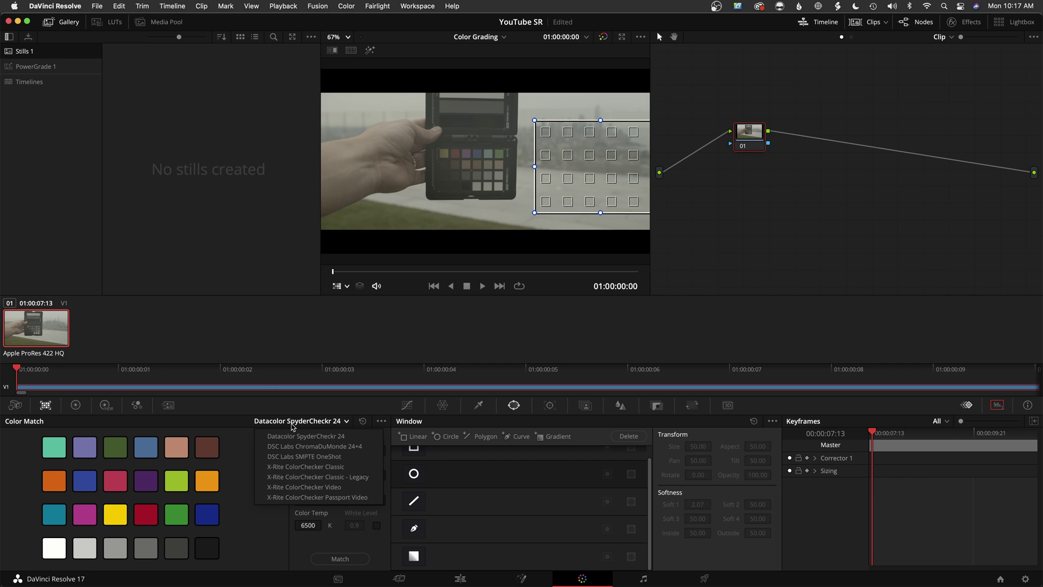
{"action": "left_click", "coordinate": [307, 498]}
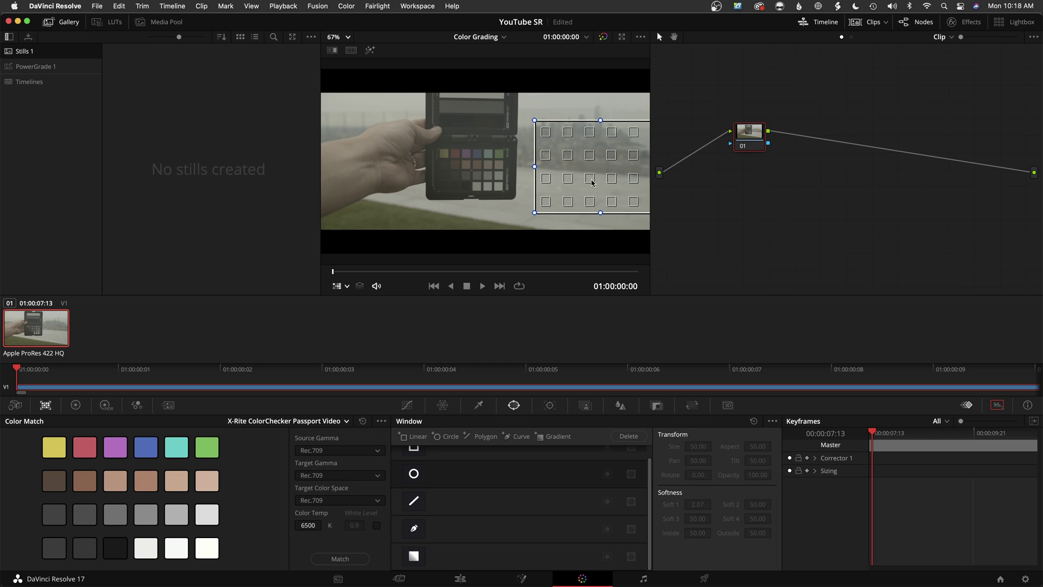
Move the chart grid onto the held ColorChecker and roughly fit all four corners
{"action": "left_click_drag", "start_coordinate": [593, 182], "coordinate": [472, 182]}
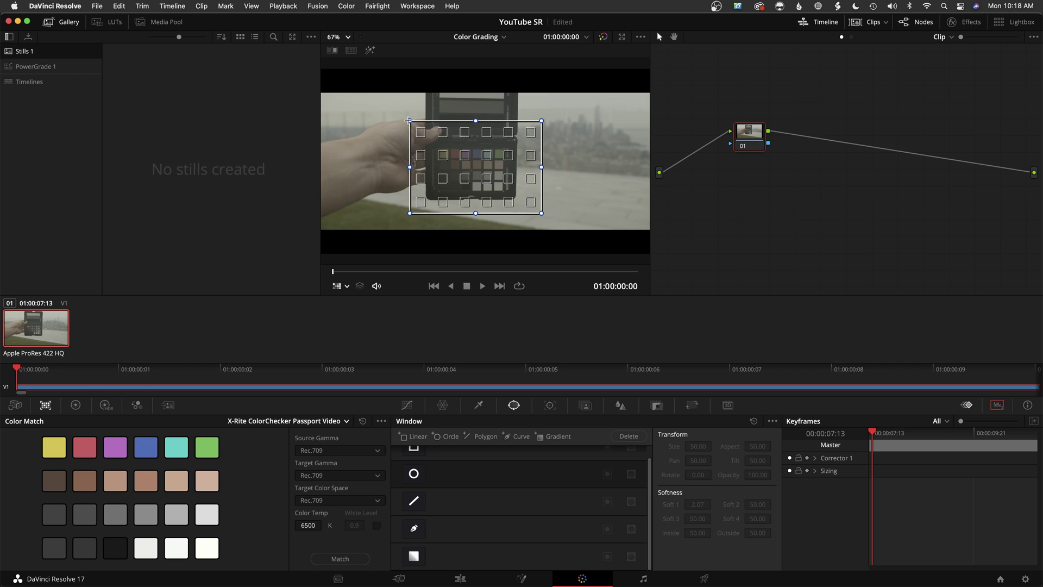
{"action": "left_click_drag", "start_coordinate": [410, 121], "coordinate": [439, 148]}
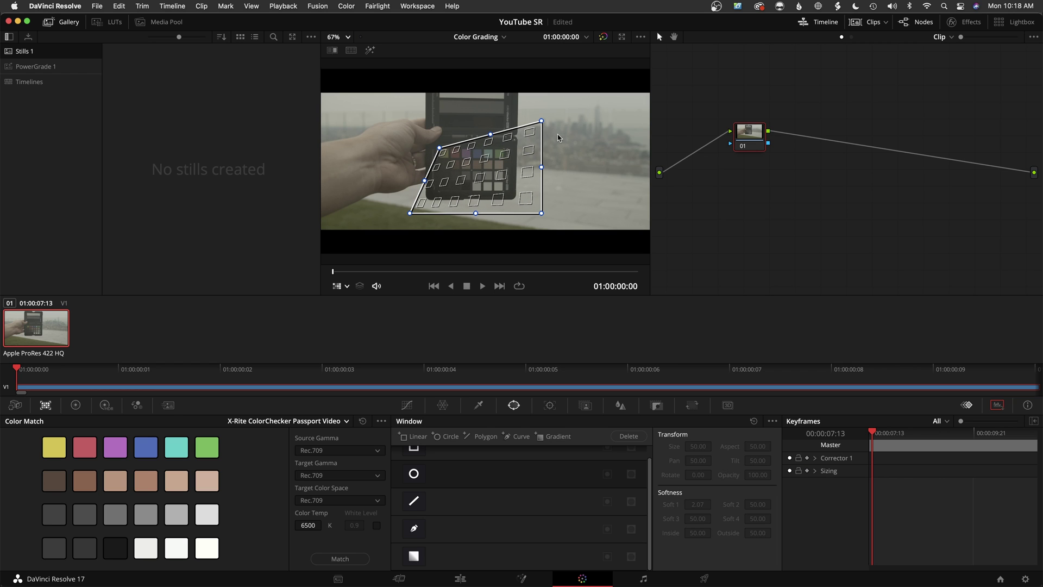
{"action": "left_click_drag", "start_coordinate": [541, 120], "coordinate": [507, 148]}
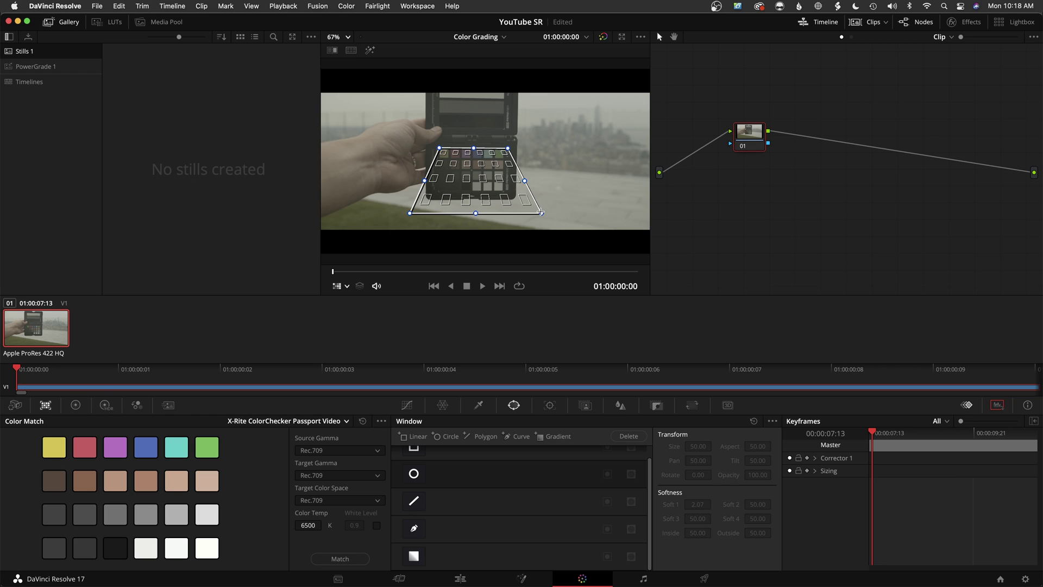
{"action": "left_click_drag", "start_coordinate": [540, 213], "coordinate": [502, 193]}
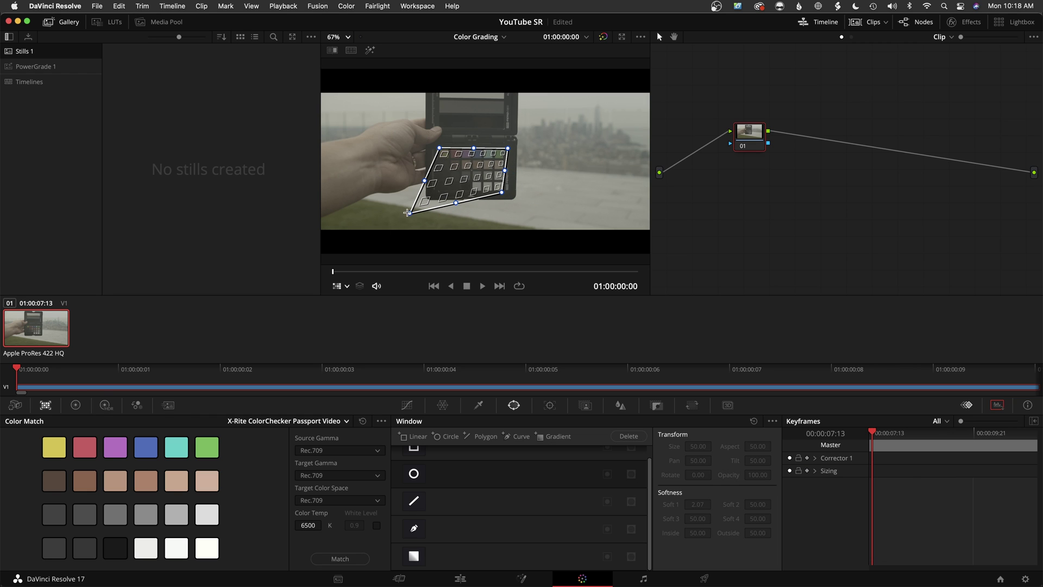
{"action": "left_click_drag", "start_coordinate": [410, 213], "coordinate": [435, 194]}
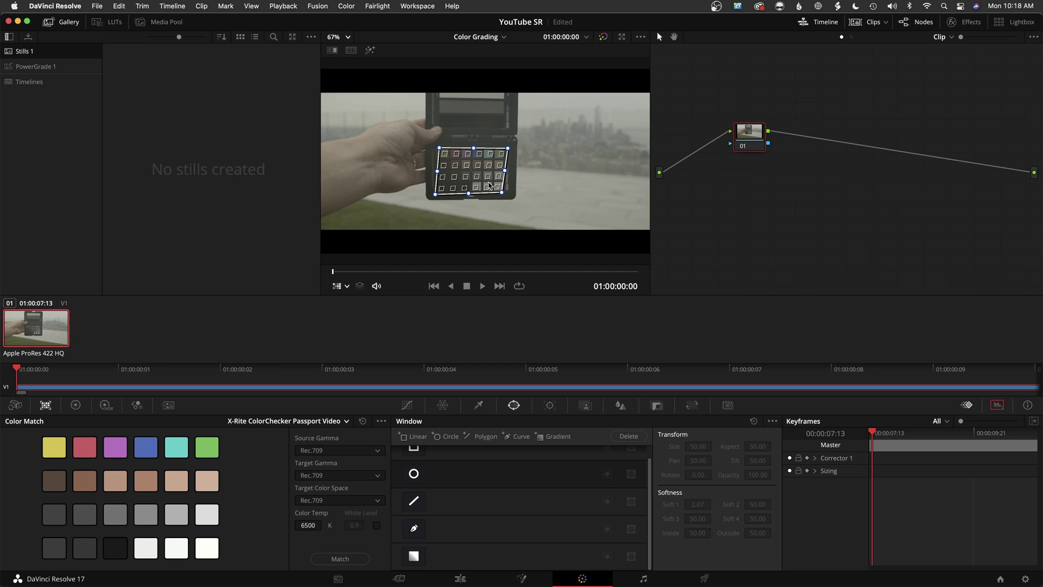
{"action": "scroll", "coordinate": [488, 182], "scroll_direction": "up", "scroll_amount": 3}
{"action": "scroll", "coordinate": [483, 180], "scroll_direction": "up", "scroll_amount": 2}
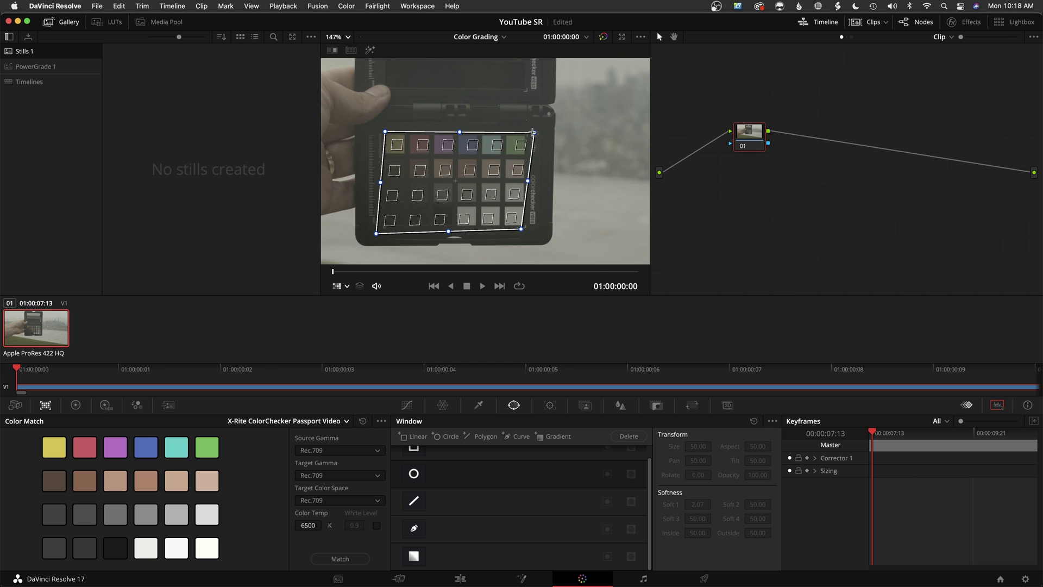
Refine each grid corner onto the patches, then set the viewer zoom to Fit
{"action": "mouse_move", "coordinate": [533, 132]}
{"action": "left_mouse_down"}
{"action": "mouse_move", "coordinate": [508, 140]}
{"action": "mouse_move", "coordinate": [527, 135]}
{"action": "left_mouse_up"}
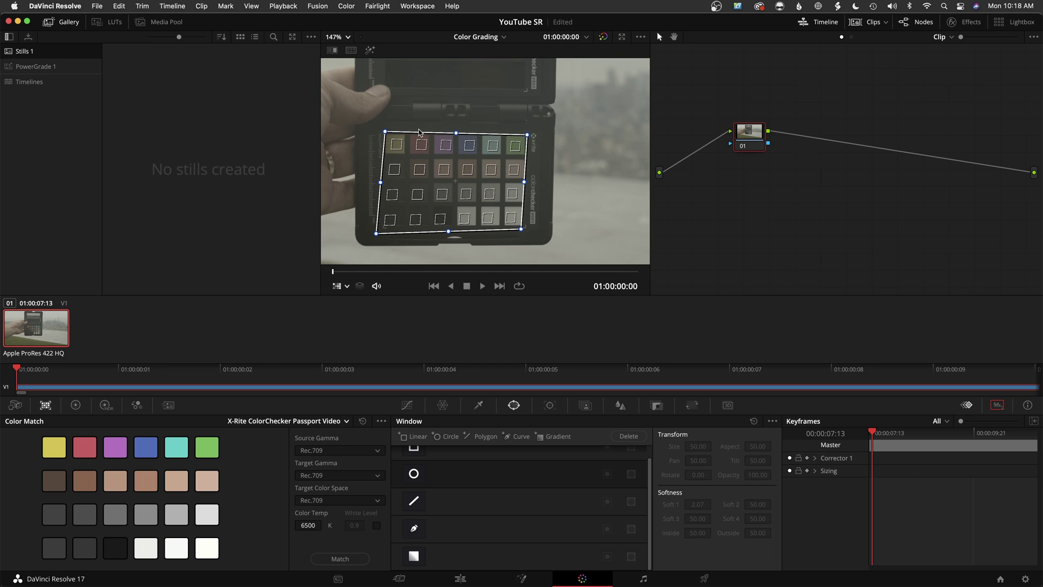
{"action": "left_click_drag", "start_coordinate": [383, 132], "coordinate": [382, 134]}
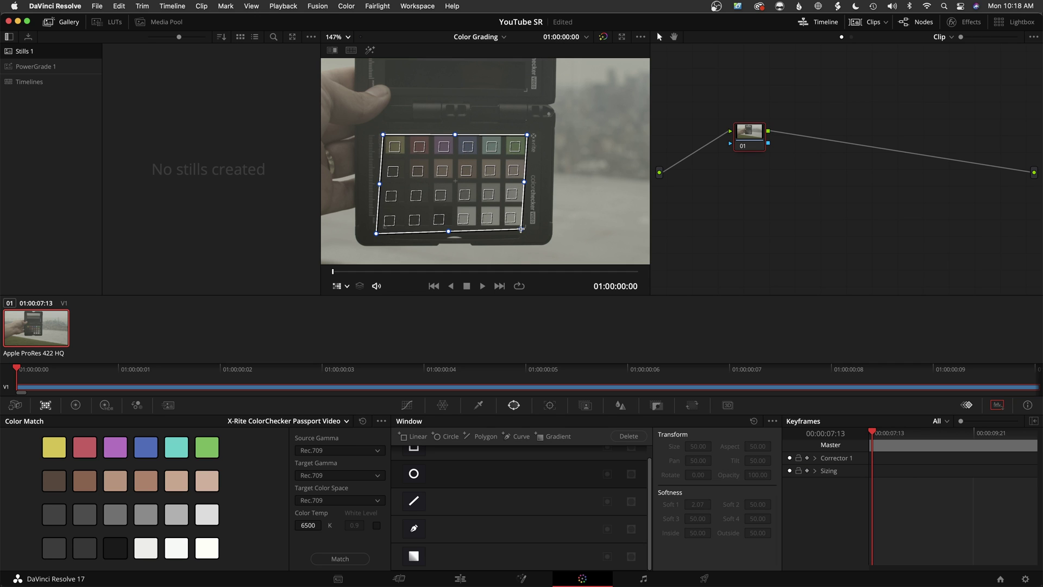
{"action": "left_click_drag", "start_coordinate": [521, 228], "coordinate": [526, 229]}
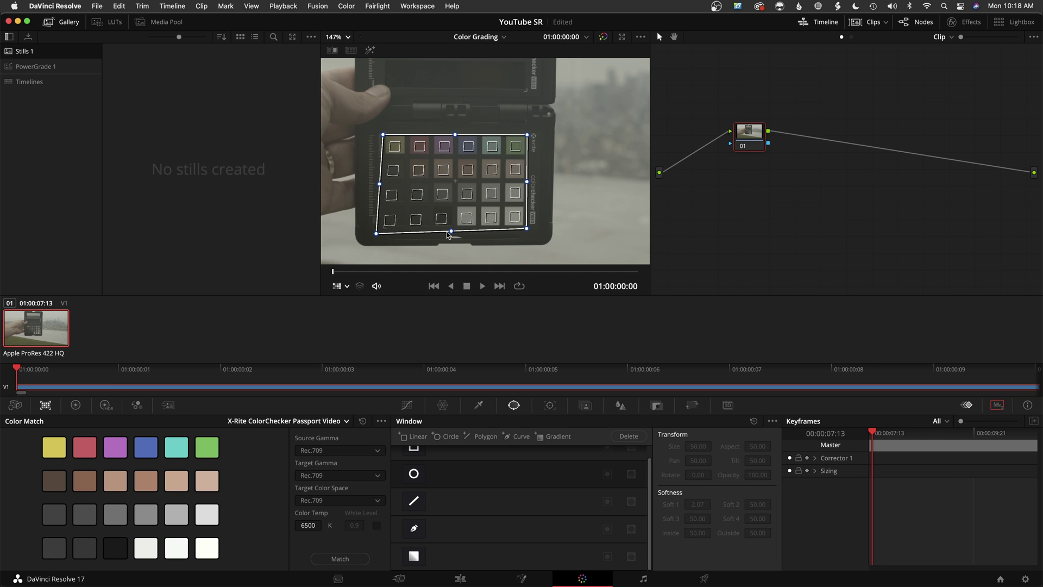
{"action": "left_click_drag", "start_coordinate": [376, 233], "coordinate": [383, 230]}
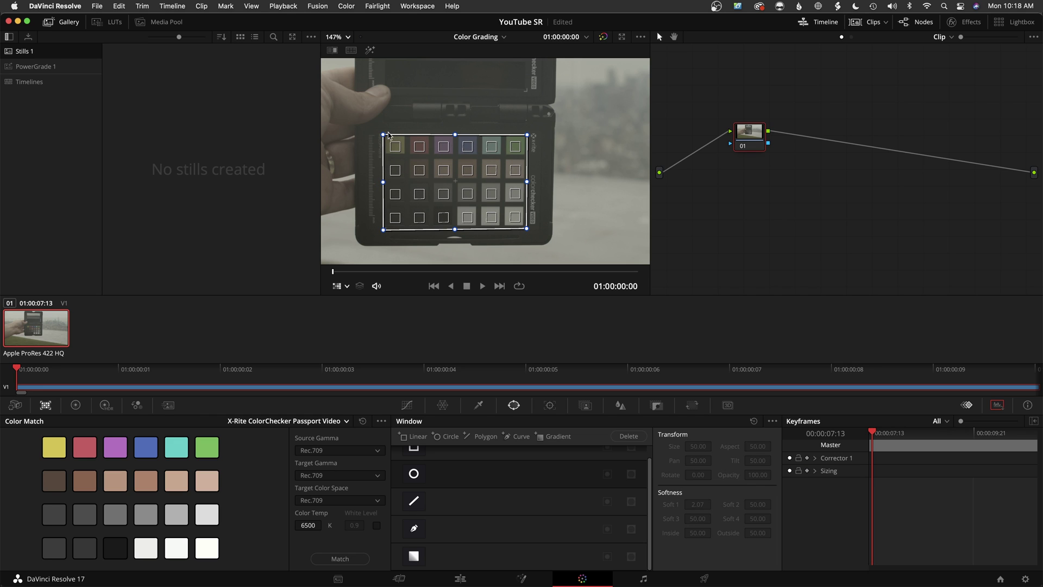
{"action": "left_click_drag", "start_coordinate": [382, 132], "coordinate": [381, 131]}
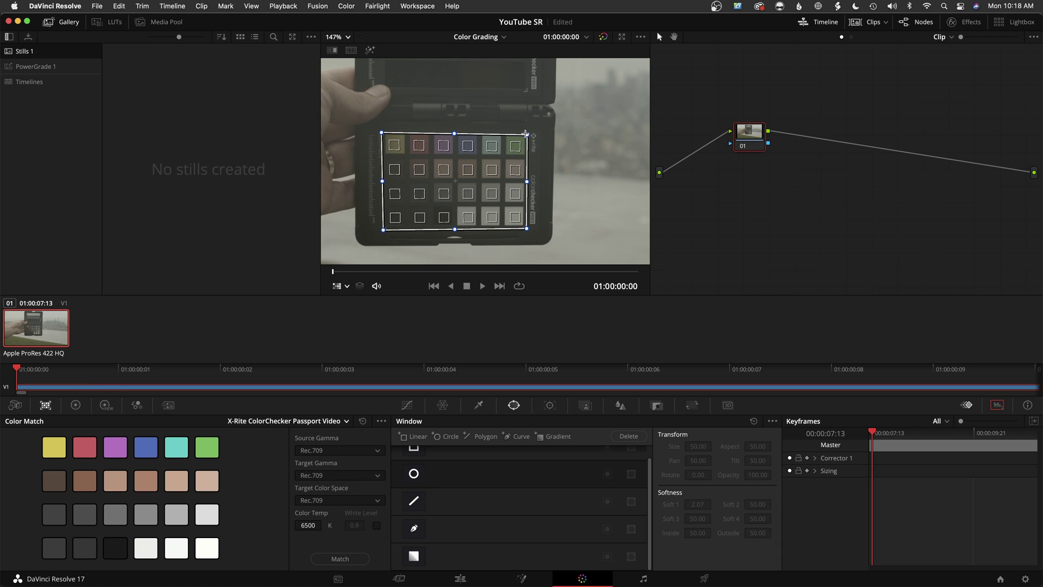
{"action": "left_click_drag", "start_coordinate": [527, 134], "coordinate": [528, 132]}
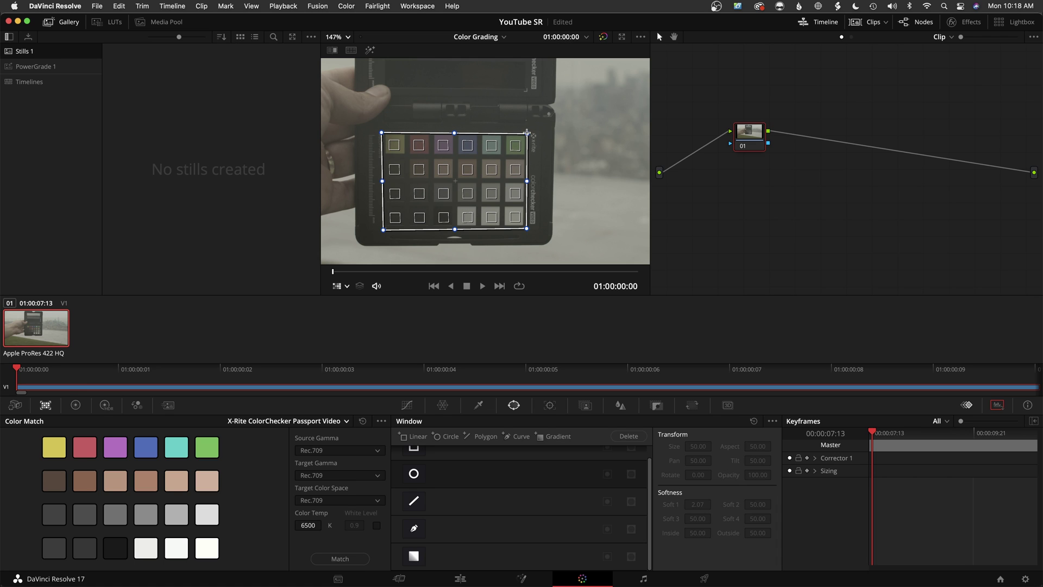
{"action": "left_click", "coordinate": [338, 37]}
{"action": "left_click", "coordinate": [337, 51]}
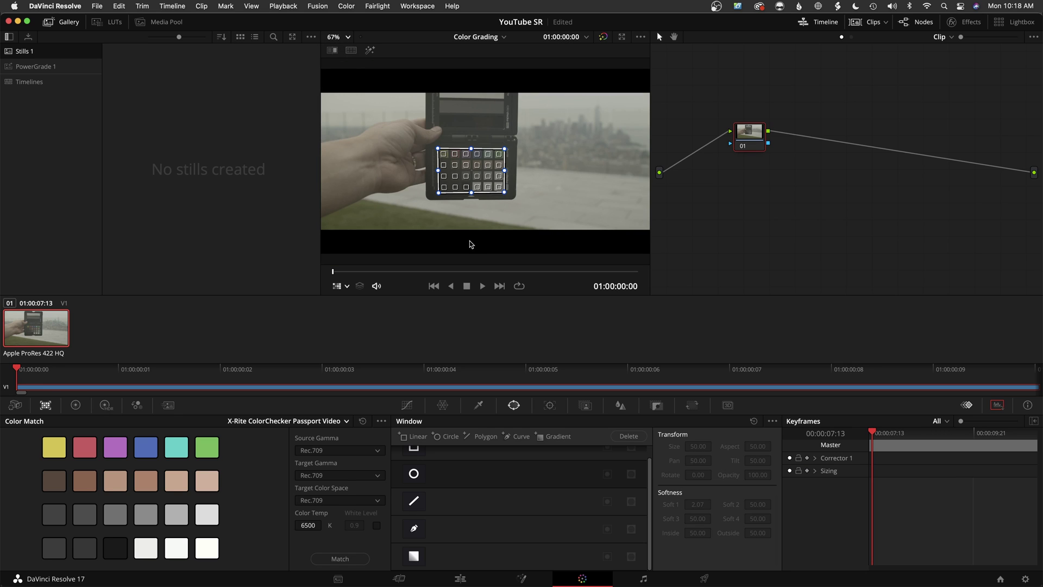
Set Source Gamma to Auto, leaving Rec.709 targets and 6500 K colour temperature
{"action": "left_click", "coordinate": [341, 452]}
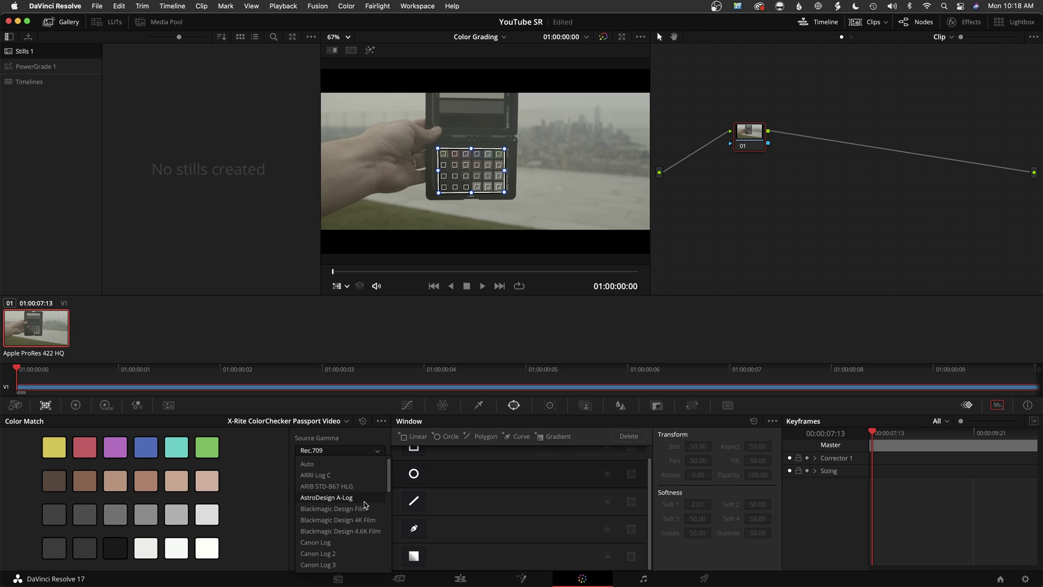
{"action": "left_click", "coordinate": [329, 469]}
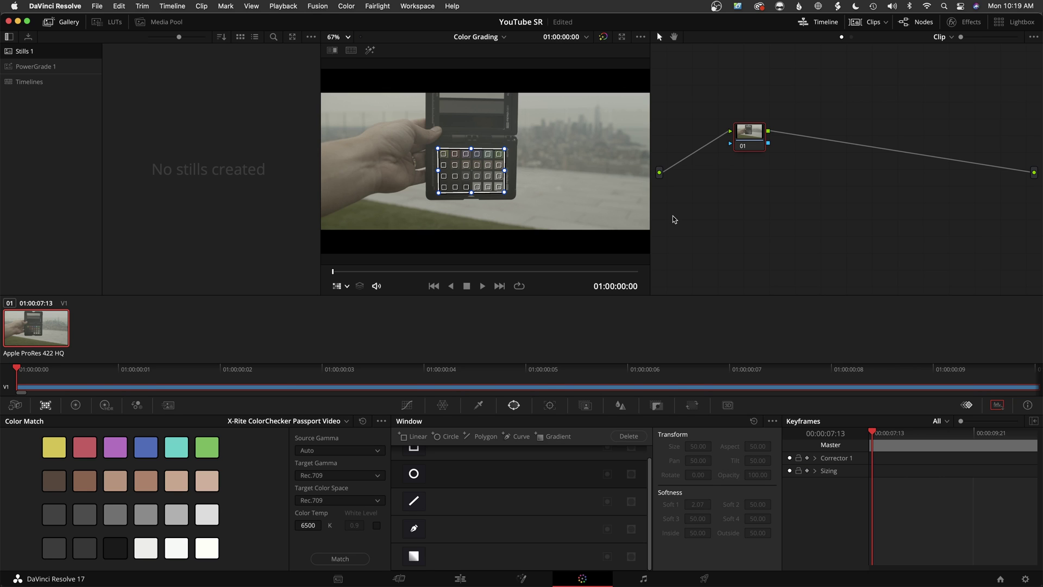
{"action": "left_click", "coordinate": [331, 450]}
{"action": "scroll", "coordinate": [344, 505], "scroll_direction": "down", "scroll_amount": 10}
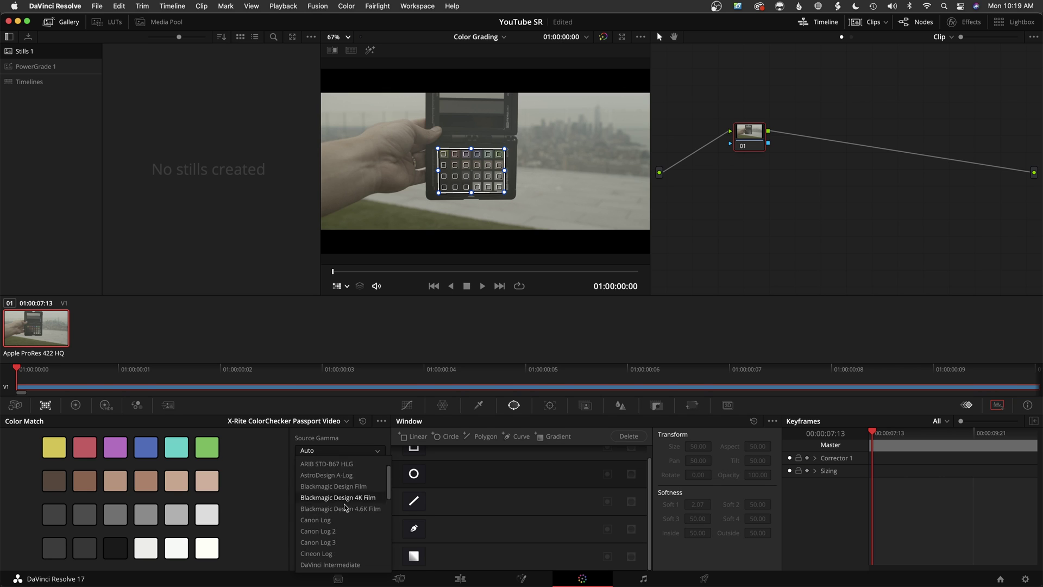
{"action": "scroll", "coordinate": [344, 505], "scroll_direction": "up", "scroll_amount": 10}
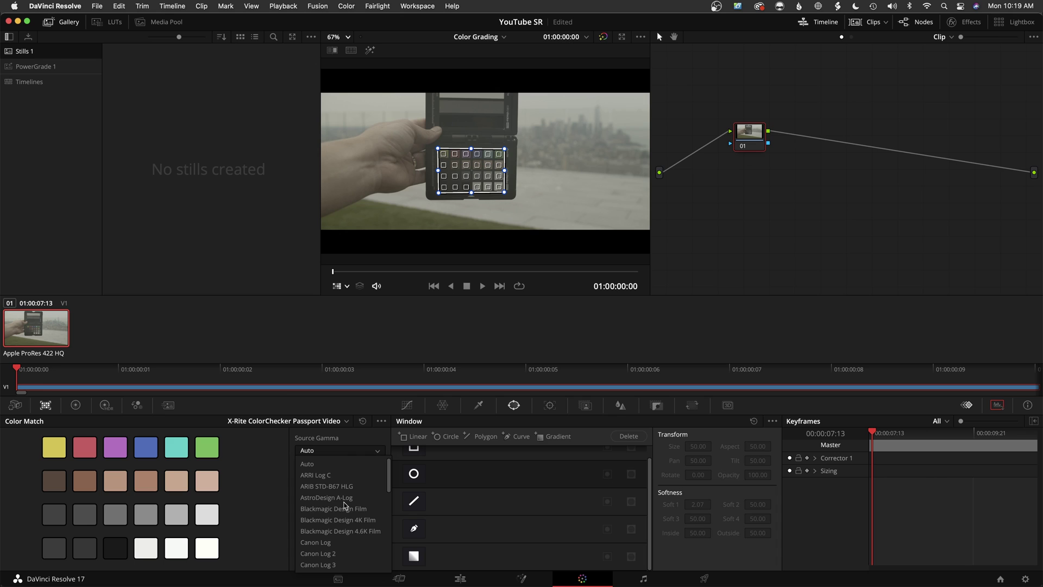
{"action": "left_click", "coordinate": [278, 315]}
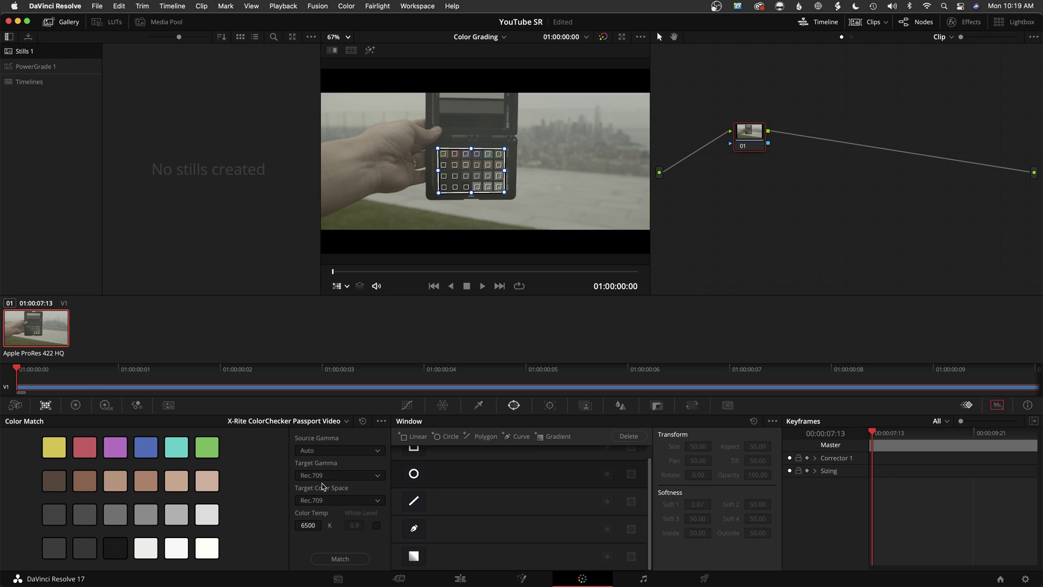
Run Match to colour-match the clip to the X-Rite Passport chart
{"action": "left_click", "coordinate": [340, 559]}
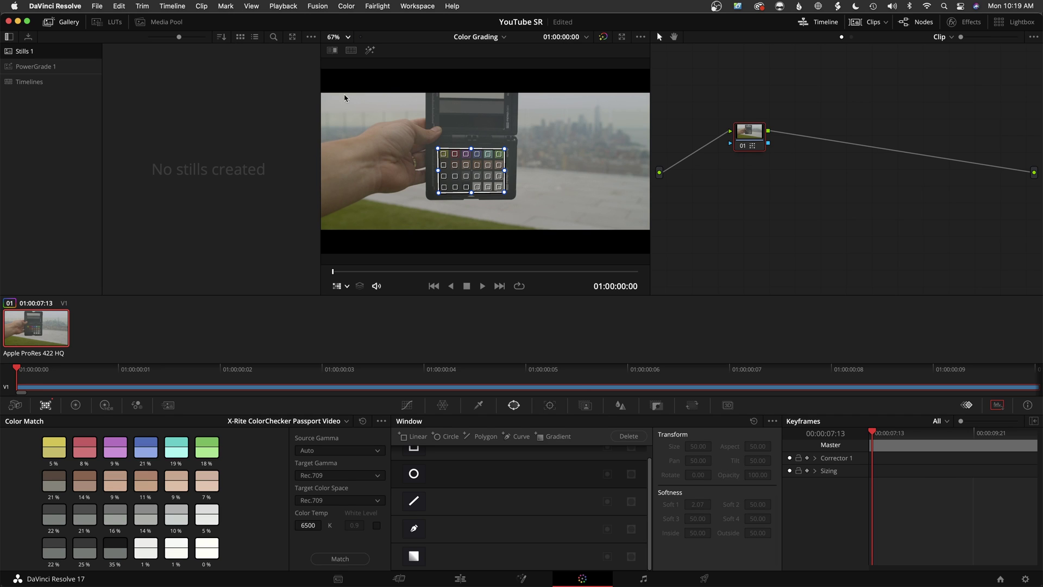
{"action": "left_click_drag", "start_coordinate": [757, 137], "coordinate": [750, 143]}
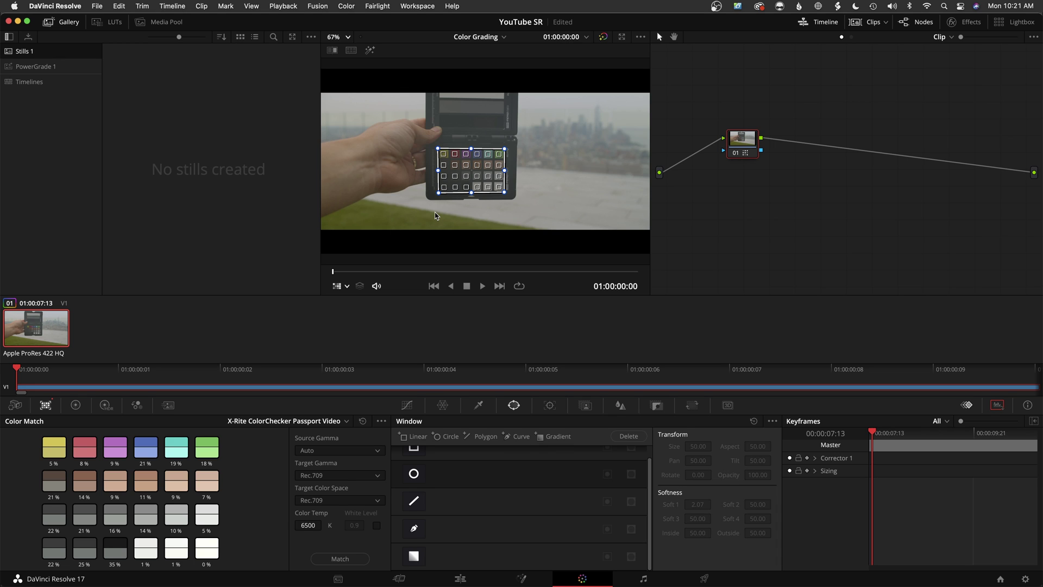
Switch the viewer overlay to Power Window and bring up the primary Color Wheels
{"action": "left_click", "coordinate": [333, 287]}
{"action": "left_click", "coordinate": [371, 330]}
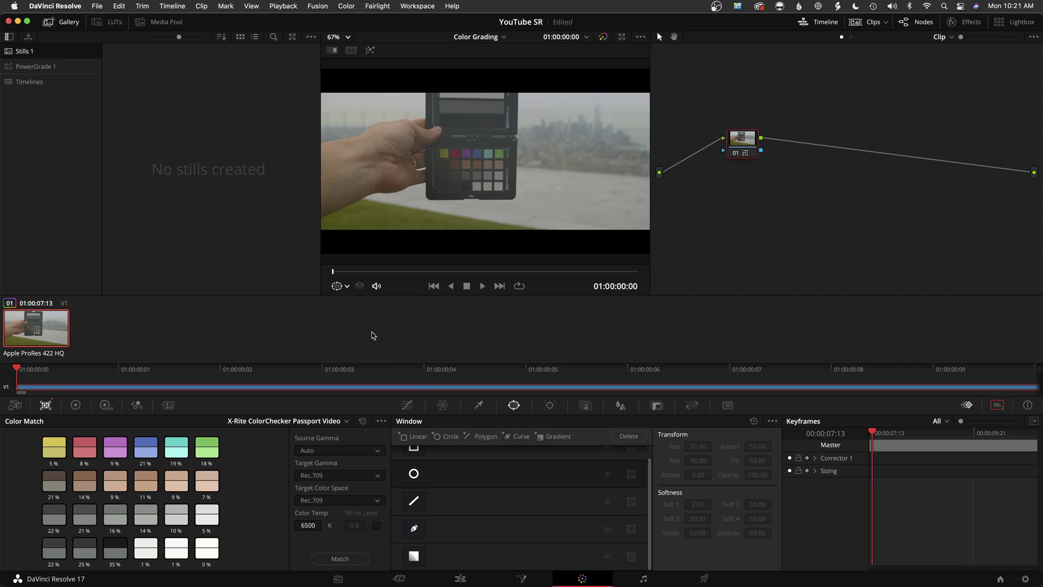
{"action": "left_click", "coordinate": [74, 407]}
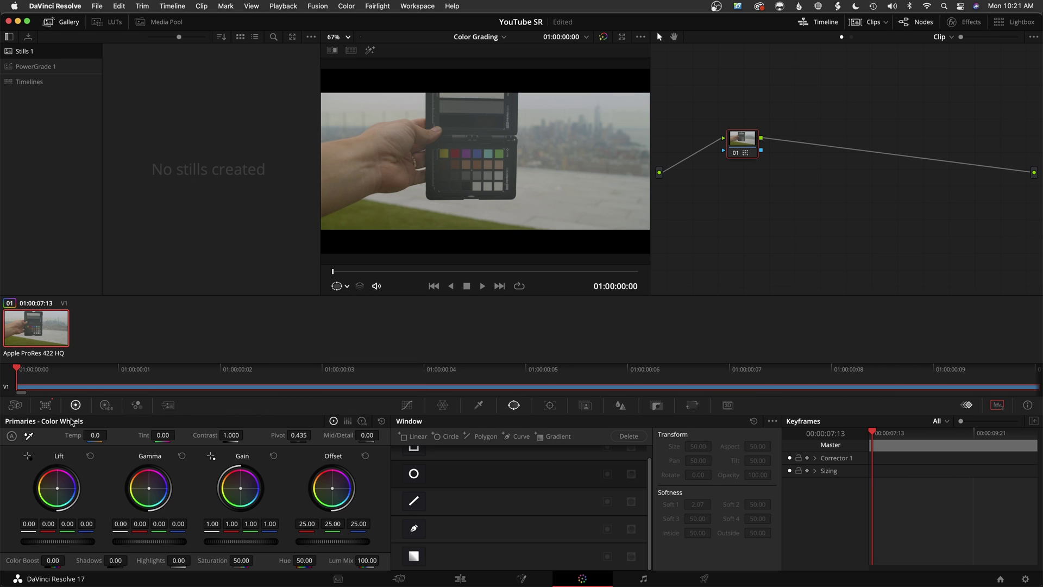
Show a Waveform scope and grade to Lift −0.14, Gamma 0.02, Gain 1.30, Saturation 42.55
{"action": "key", "text": "super+shift+w"}
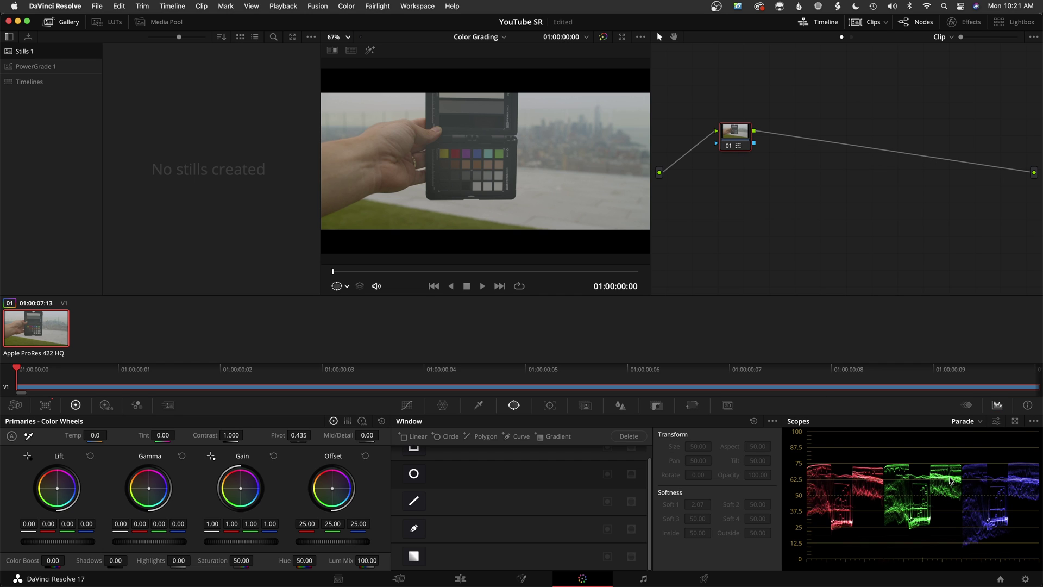
{"action": "left_click", "coordinate": [968, 421]}
{"action": "left_click", "coordinate": [985, 447]}
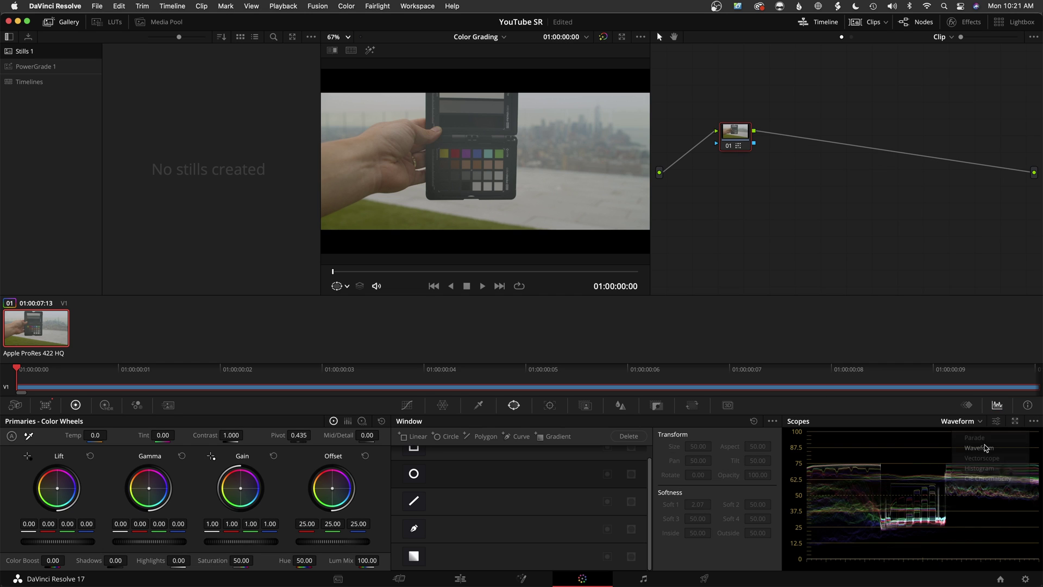
{"action": "left_click_drag", "start_coordinate": [738, 139], "coordinate": [736, 140]}
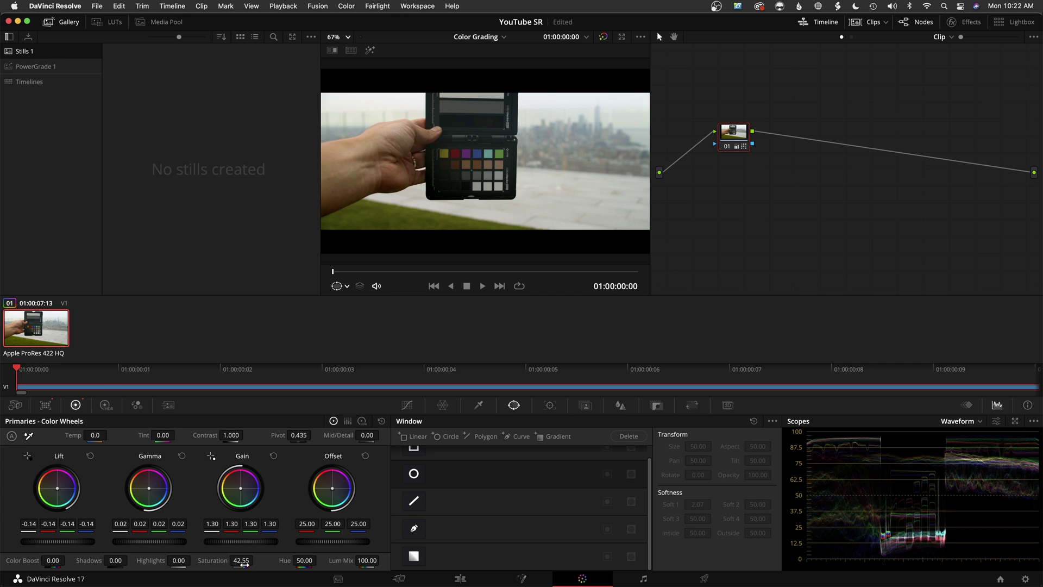
{"action": "left_click_drag", "start_coordinate": [737, 144], "coordinate": [736, 145]}
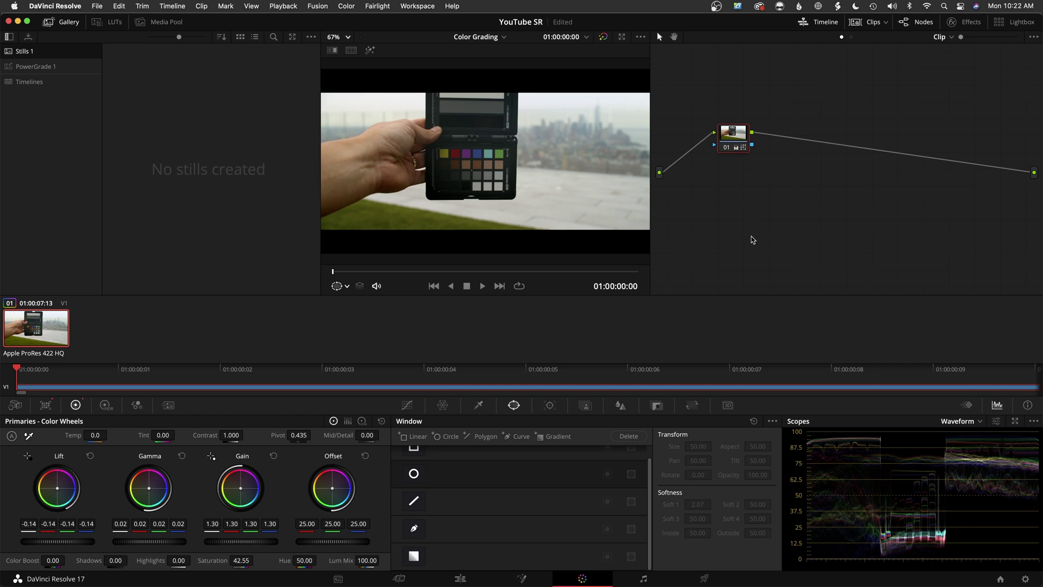
{"action": "key", "text": "super+d"}
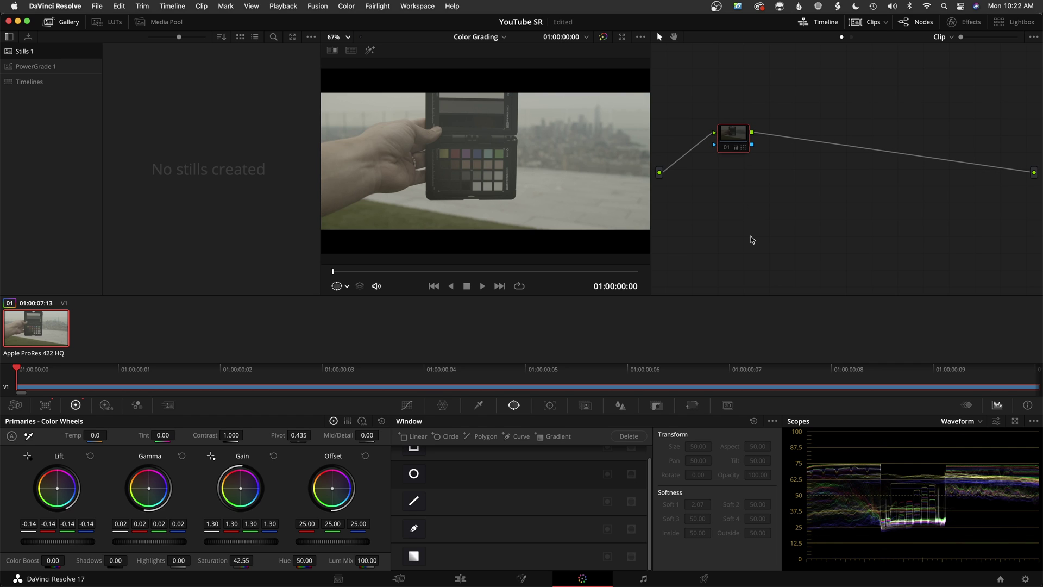
{"action": "key", "text": "super+d"}
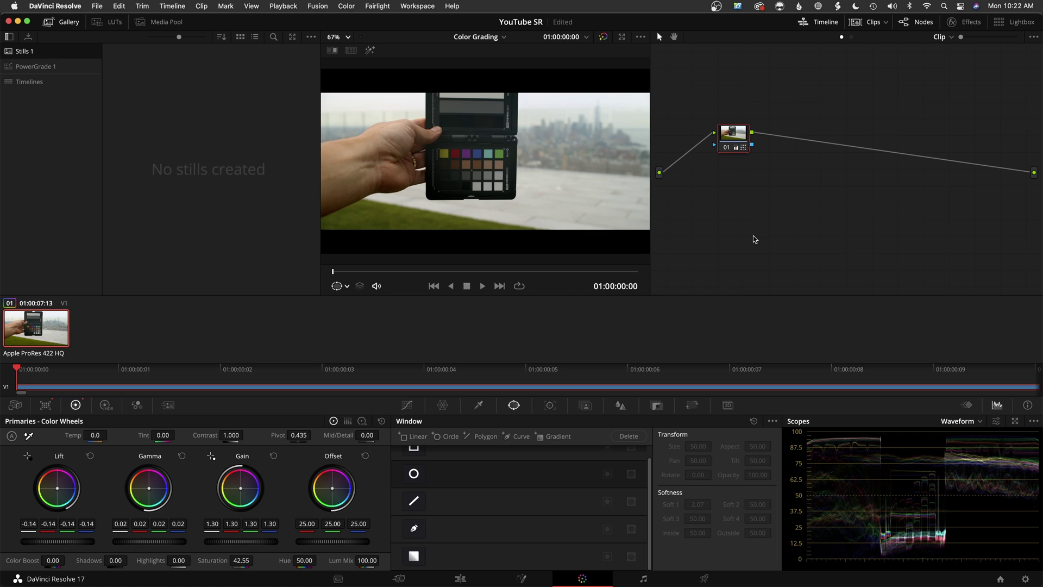